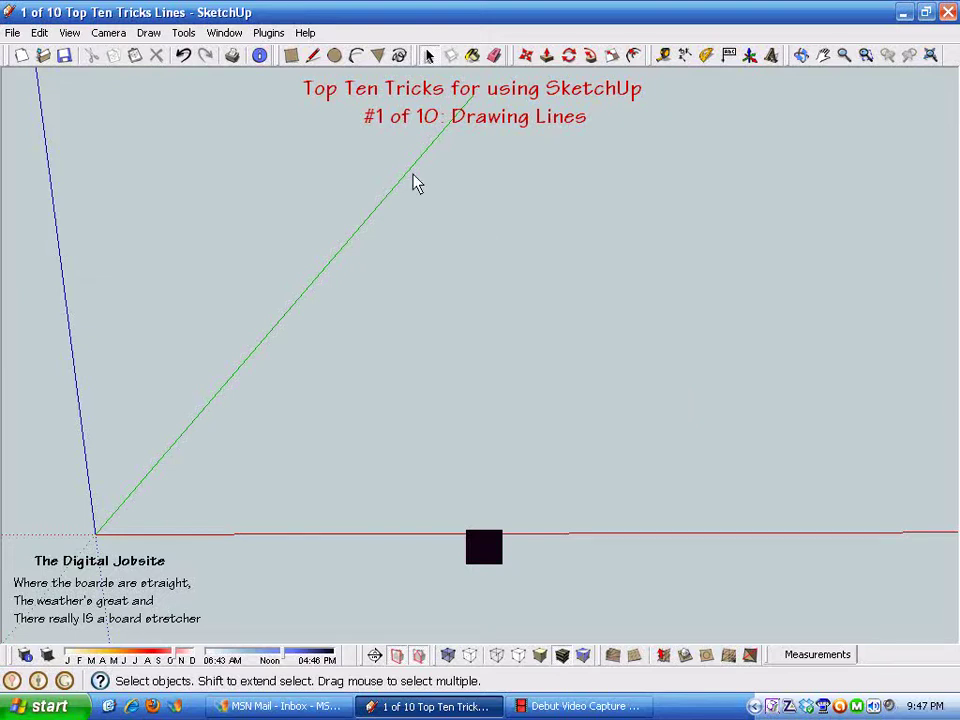
Step: Draw a four-edge loop above the red axis with the Line tool, closing it at the starting corner
{"action": "left_click", "coordinate": [313, 56]}
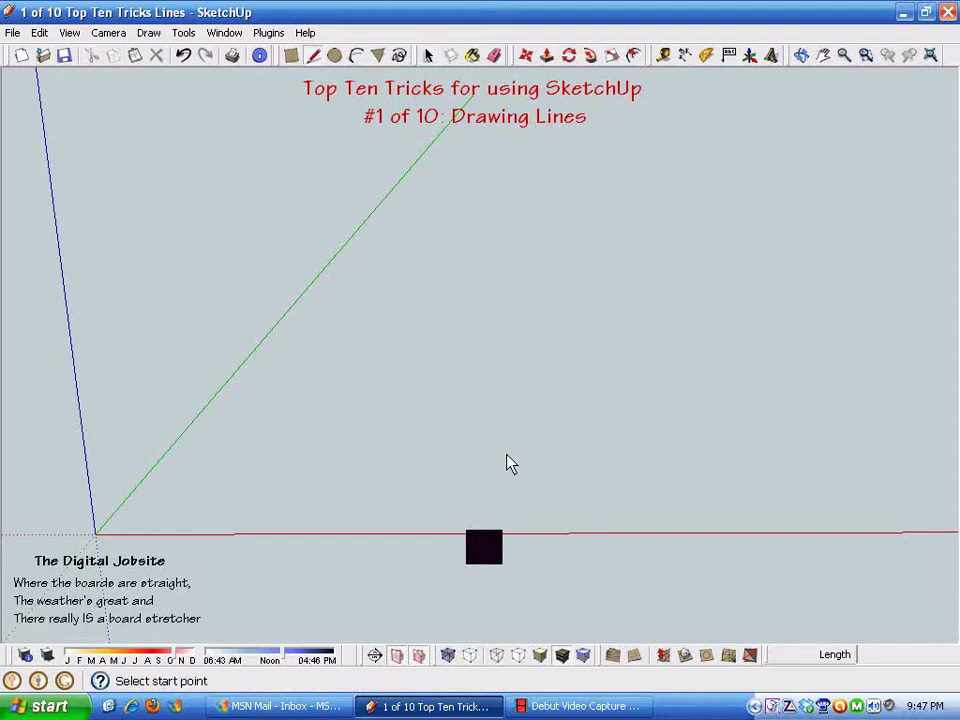
{"action": "left_click", "coordinate": [397, 454]}
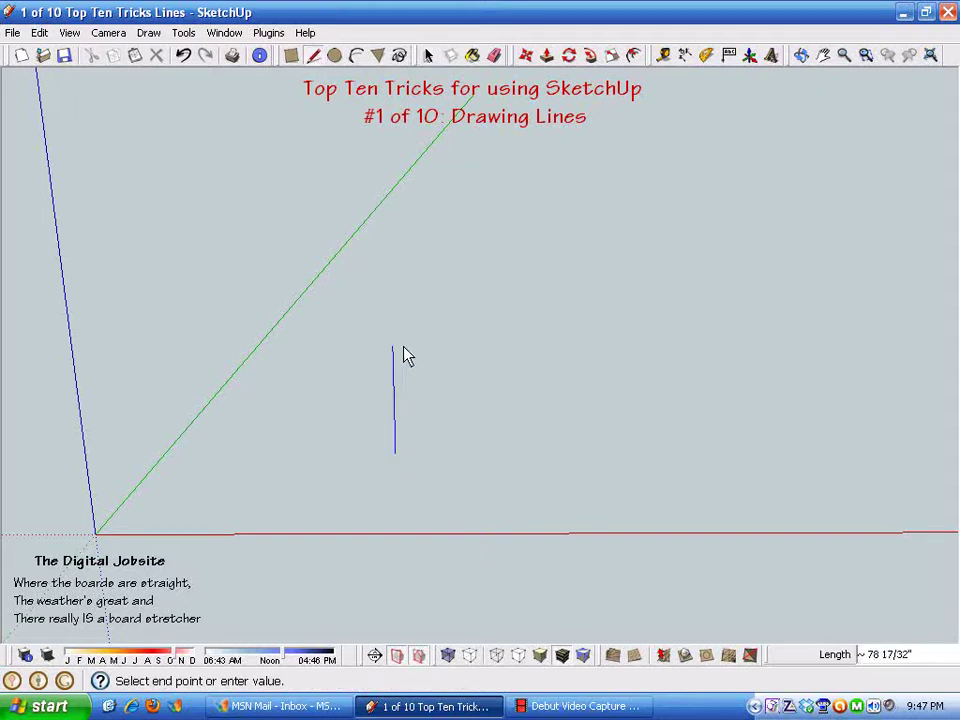
{"action": "left_click", "coordinate": [448, 311]}
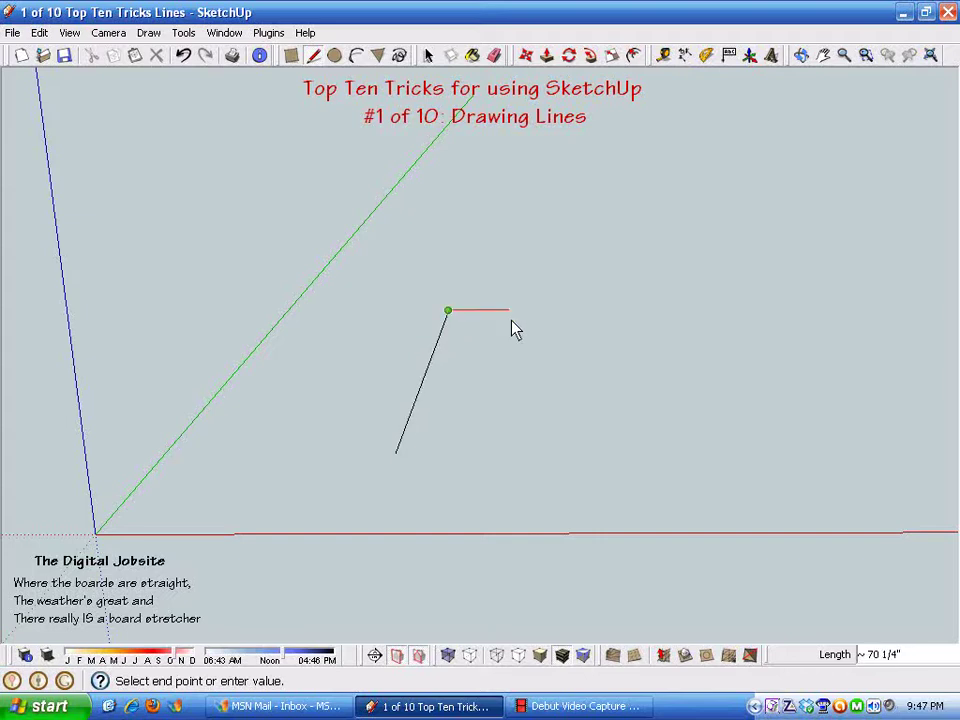
{"action": "left_click", "coordinate": [671, 310]}
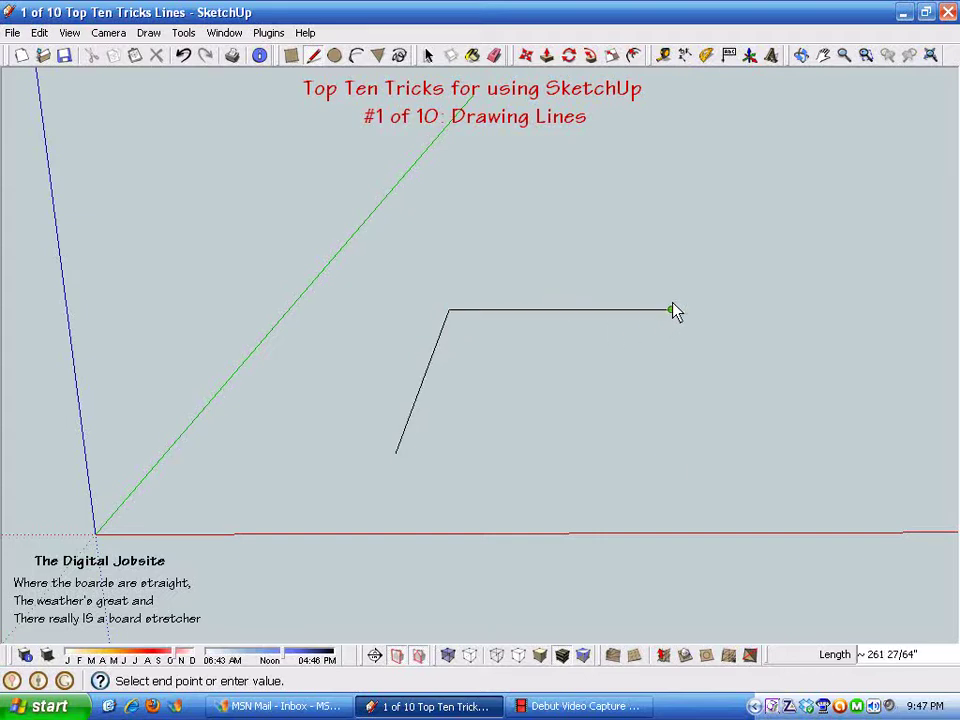
{"action": "left_click", "coordinate": [674, 467]}
{"action": "left_click", "coordinate": [395, 455]}
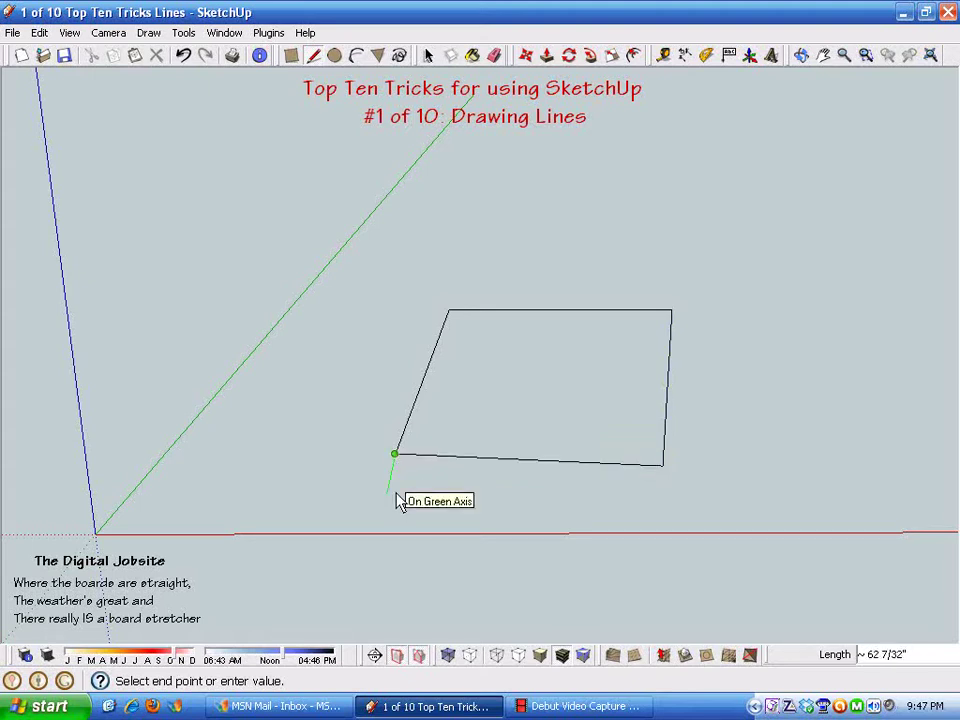
{"action": "key", "text": "Escape"}
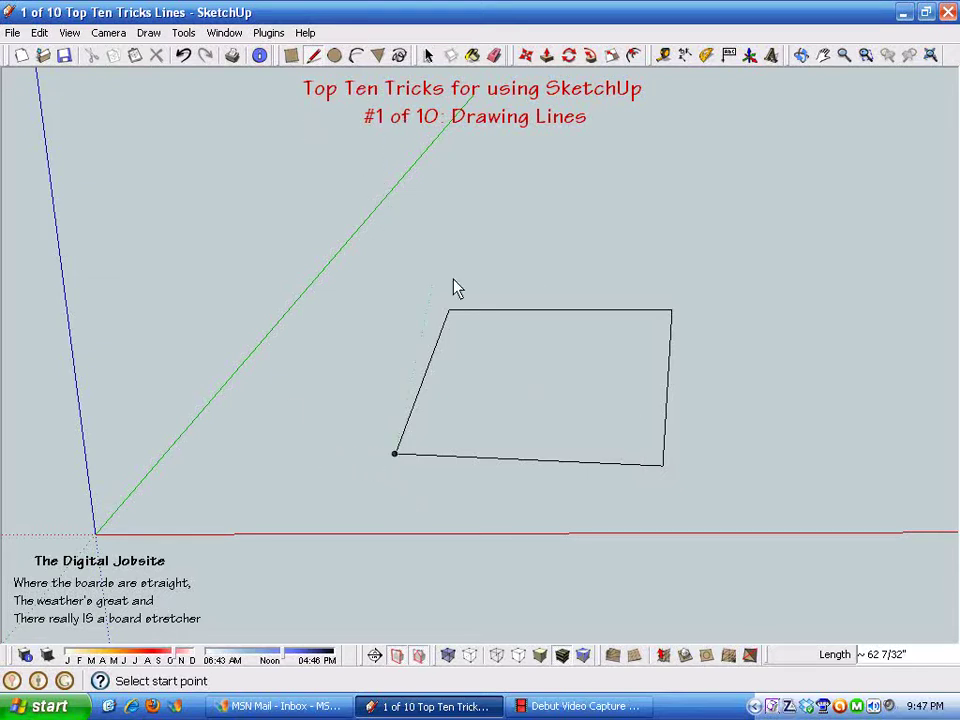
Step: Draw a white rectangle above the outline from two opposite corners, then return to Select
{"action": "left_click", "coordinate": [291, 55]}
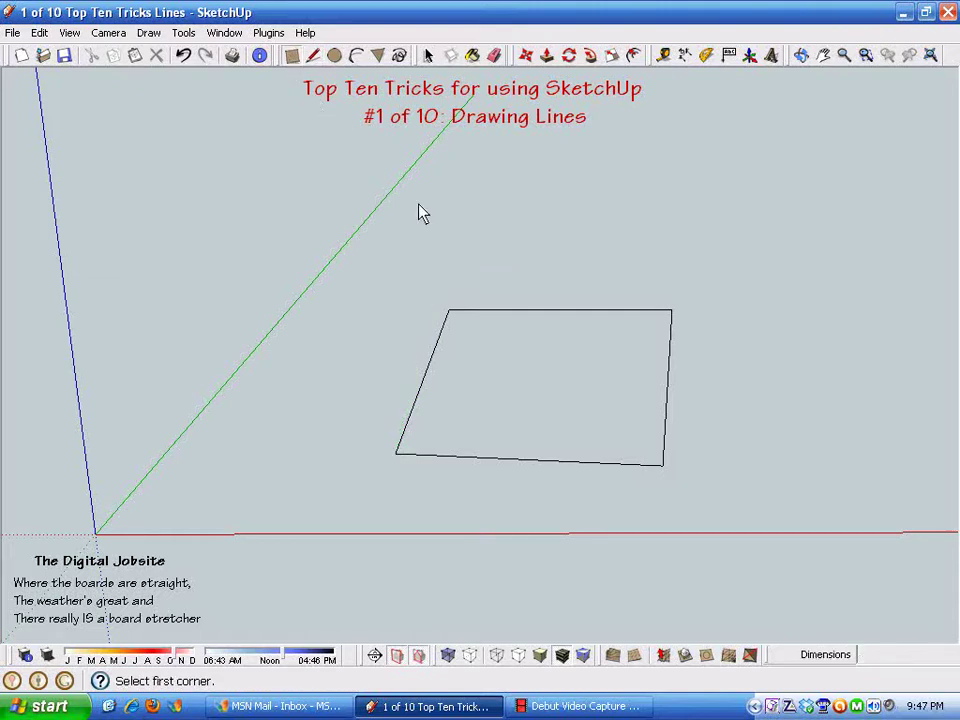
{"action": "left_click", "coordinate": [480, 258]}
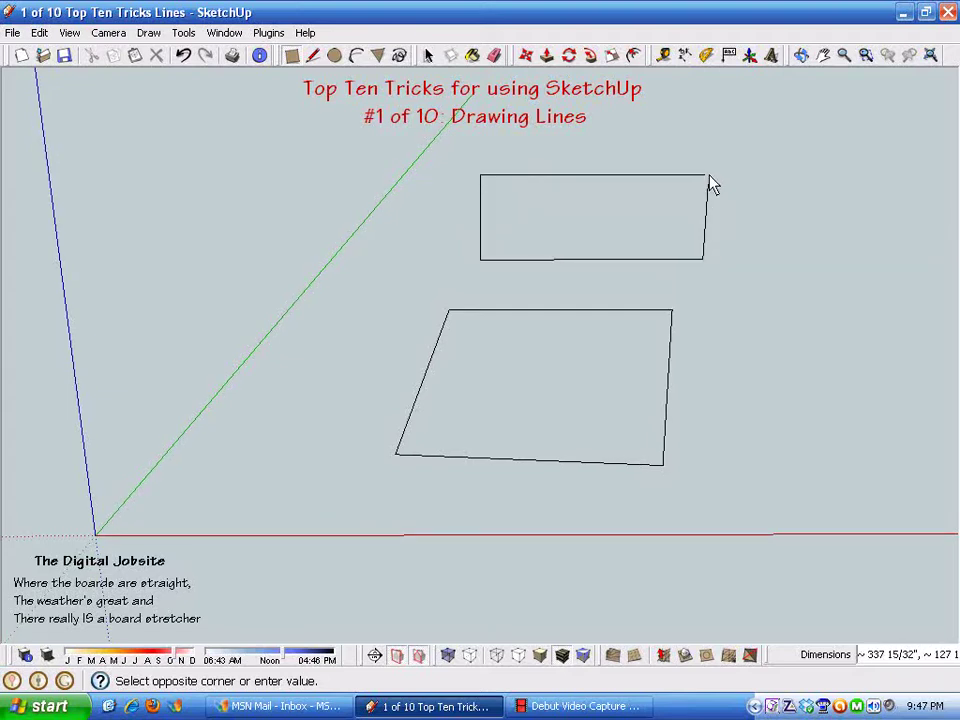
{"action": "left_click", "coordinate": [709, 165]}
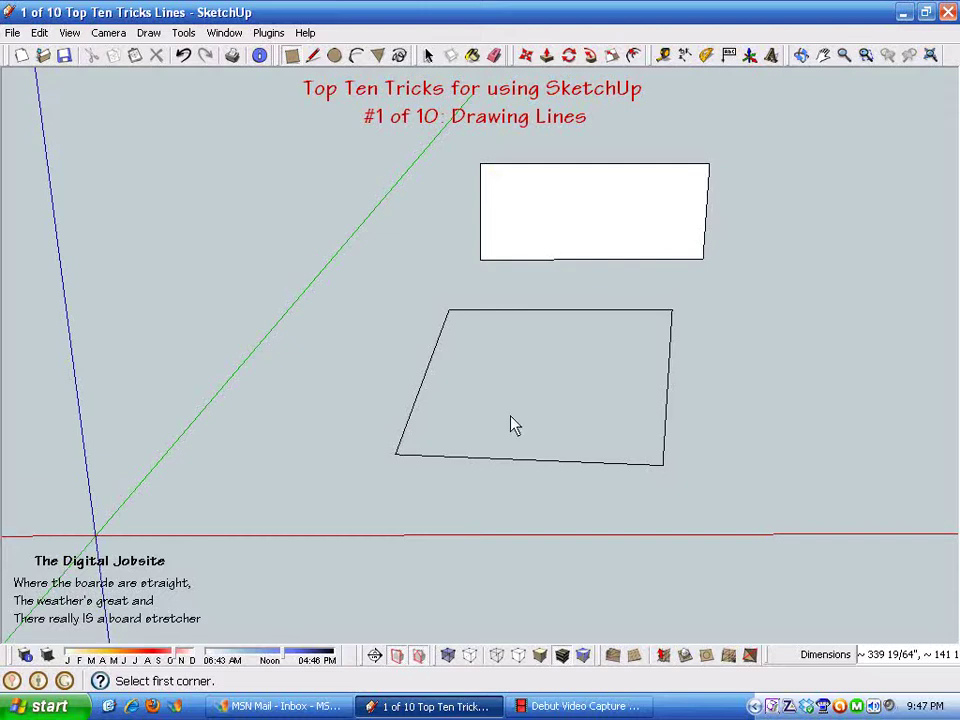
{"action": "key", "text": "space"}
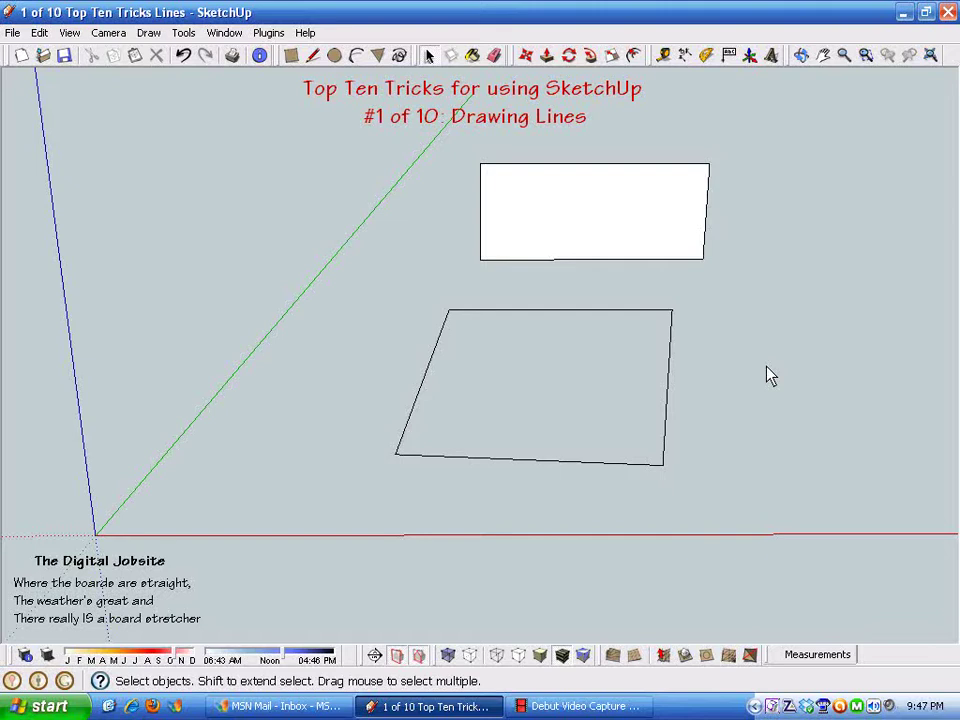
Step: Select and deselect the white rectangle, then orbit to a low sideways view of both shapes
{"action": "left_click", "coordinate": [617, 241]}
{"action": "left_click", "coordinate": [489, 373]}
{"action": "middle_click_drag", "start_coordinate": [840, 494], "coordinate": [556, 364]}
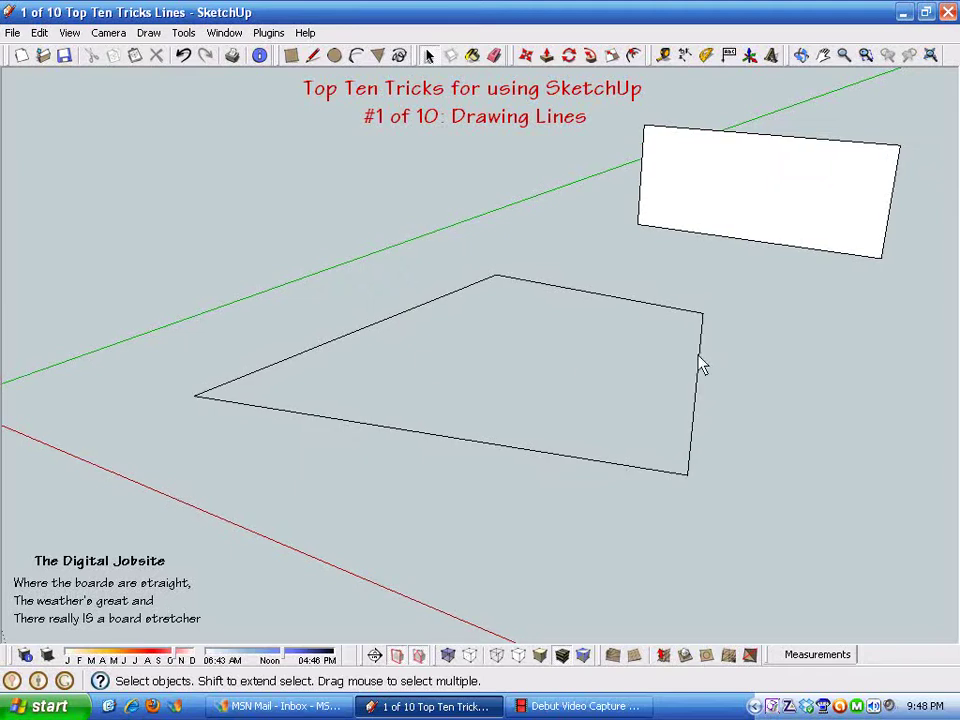
{"action": "middle_click_drag", "start_coordinate": [695, 405], "coordinate": [490, 502]}
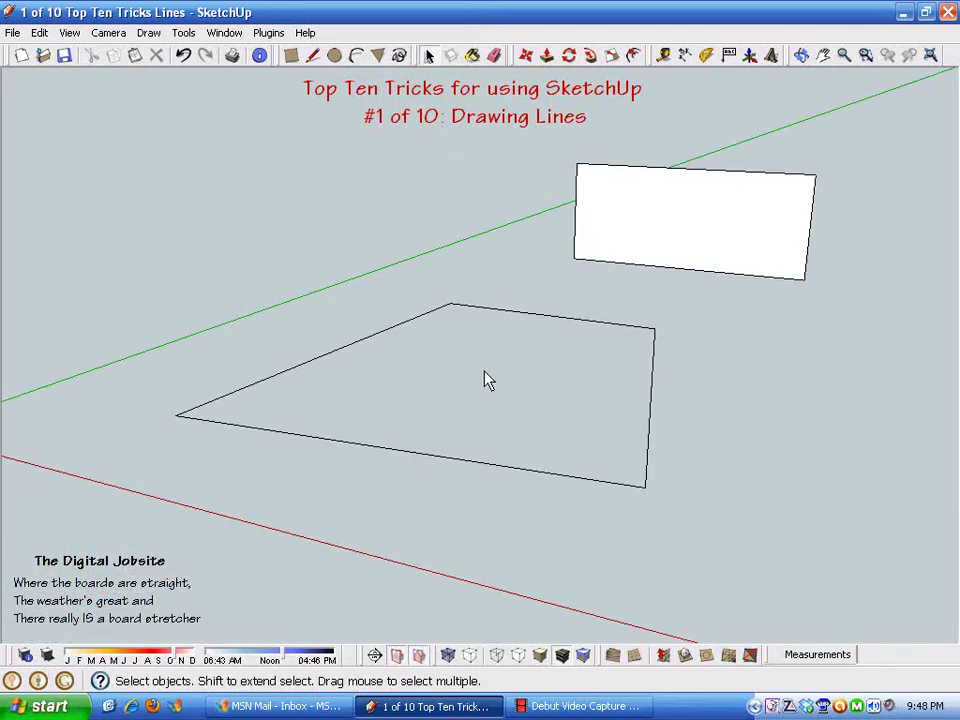
Step: Draw a diagonal edge across the outline, splitting it into two triangular faces
{"action": "left_click", "coordinate": [312, 55]}
{"action": "left_click", "coordinate": [176, 414]}
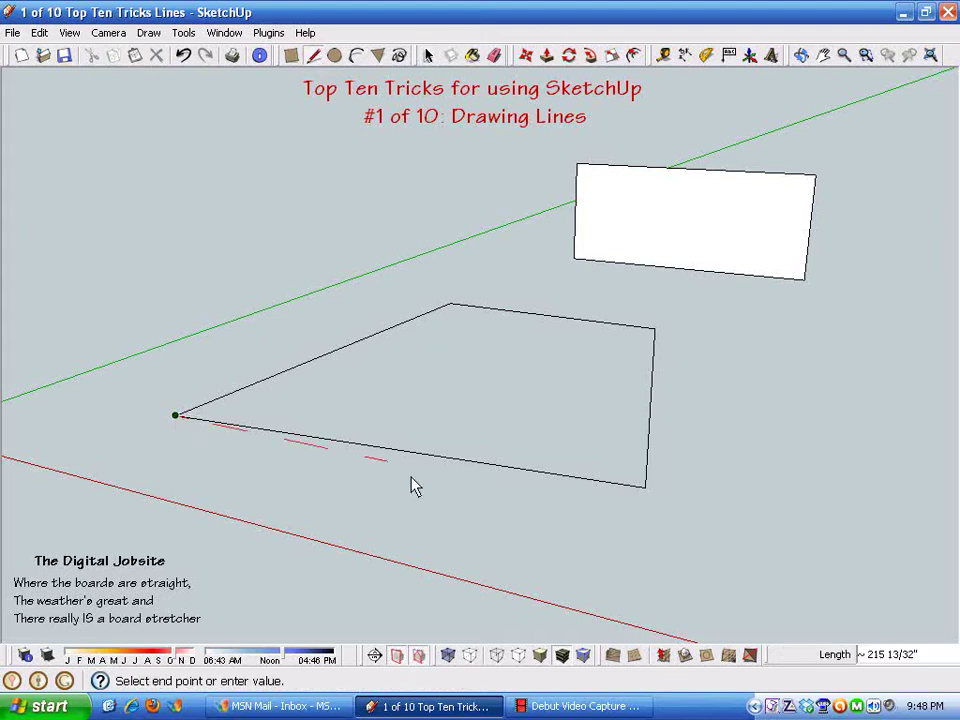
{"action": "left_click", "coordinate": [655, 329]}
{"action": "middle_click_drag", "start_coordinate": [657, 340], "coordinate": [364, 317]}
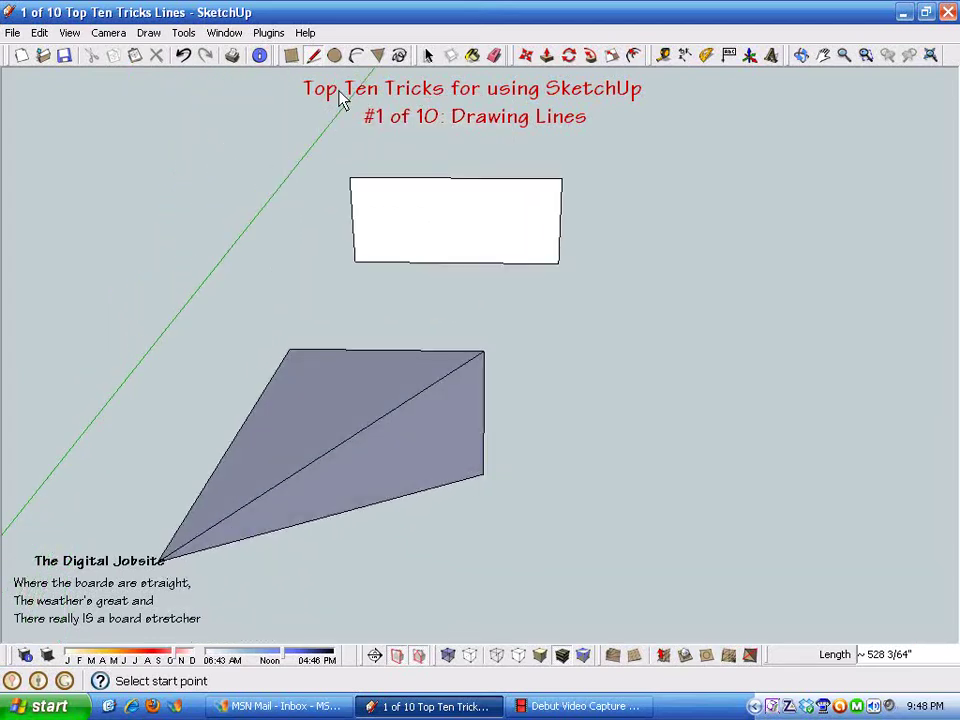
Step: Orbit around the new two-triangle face to check it
{"action": "key", "text": "space"}
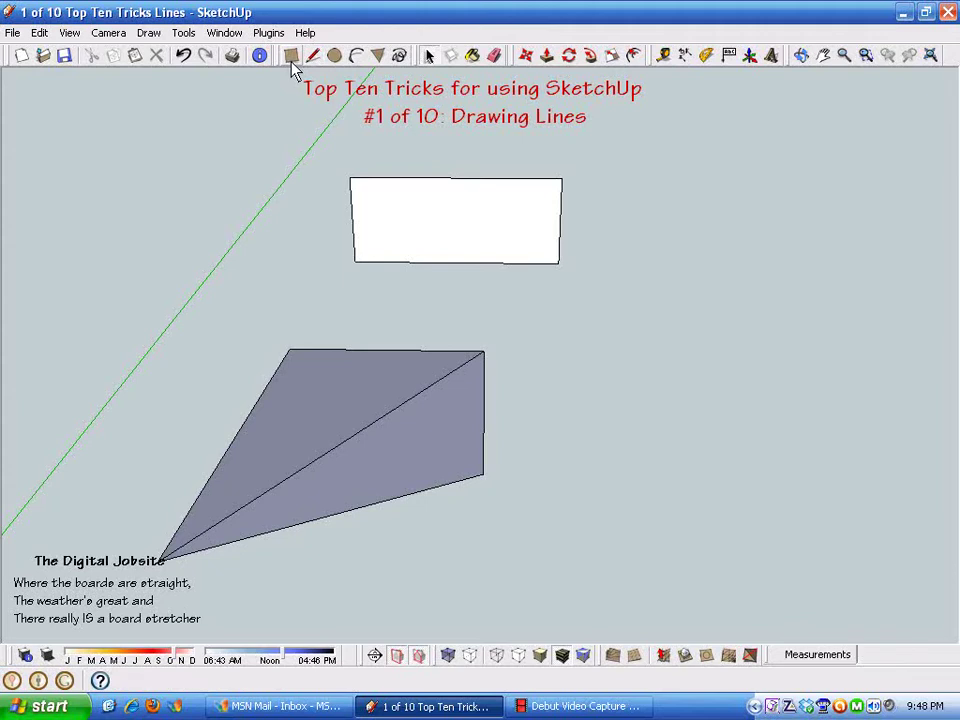
{"action": "left_click", "coordinate": [313, 57]}
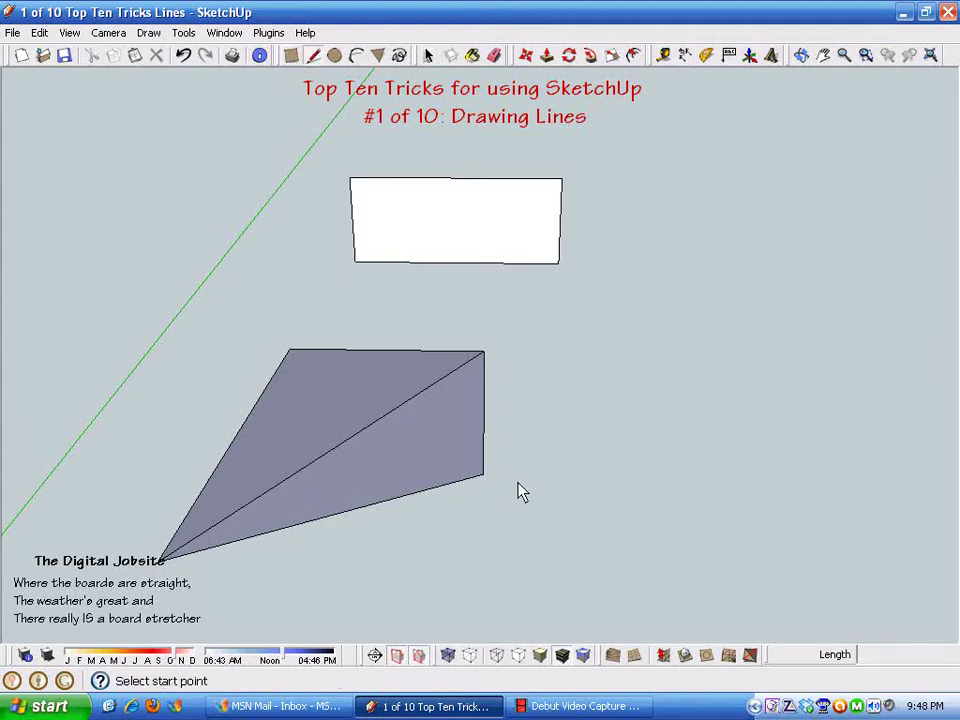
{"action": "middle_click_drag", "start_coordinate": [516, 491], "coordinate": [182, 486]}
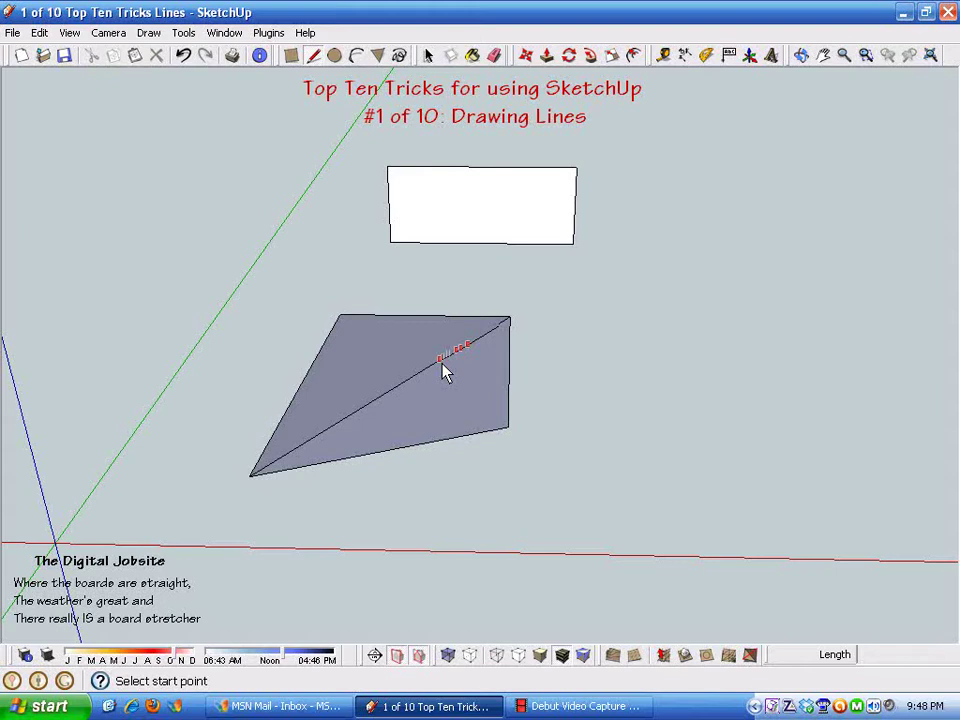
{"action": "middle_click_drag", "start_coordinate": [444, 371], "coordinate": [585, 426]}
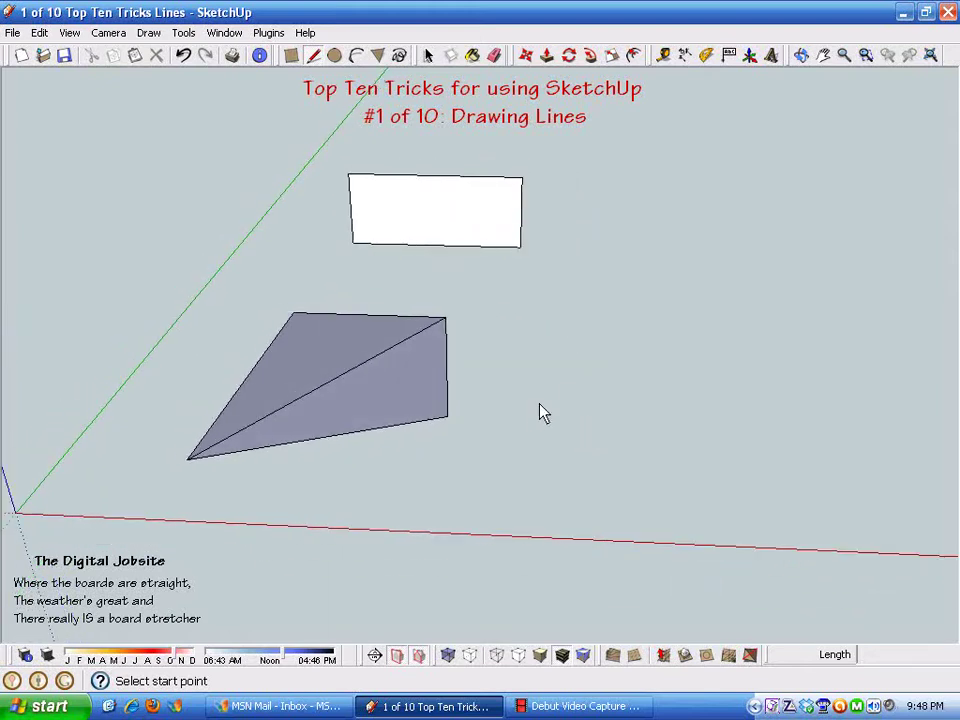
Step: Draw a closed four-sided face right of the triangles: upright, top, slanted right and bottom edges
{"action": "left_click", "coordinate": [505, 411]}
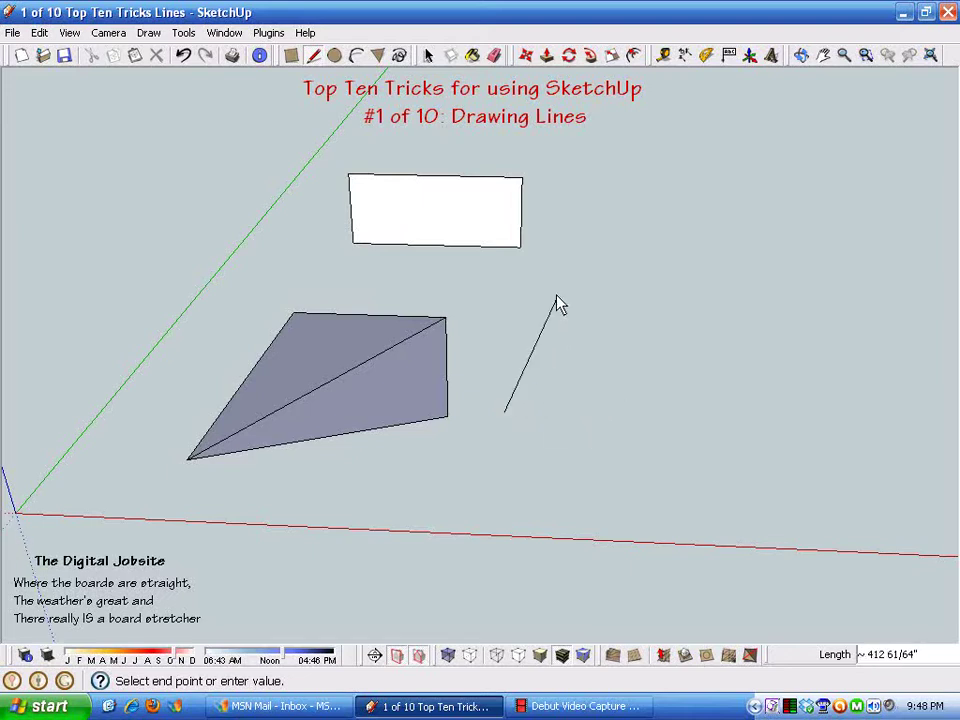
{"action": "middle_click_drag", "start_coordinate": [491, 452], "coordinate": [530, 318]}
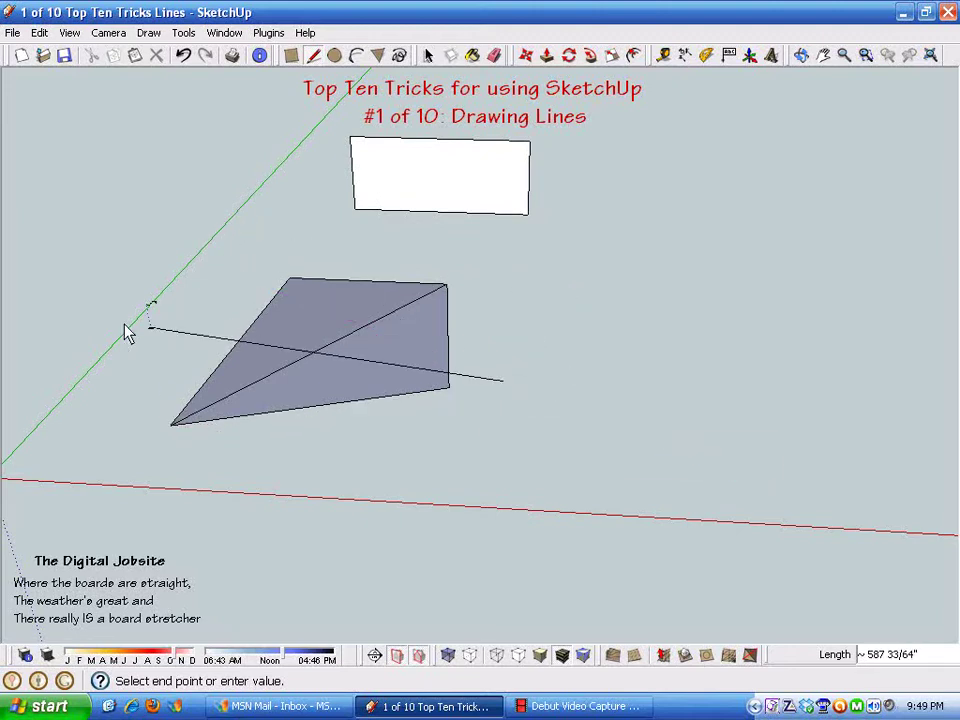
{"action": "left_click", "coordinate": [524, 256]}
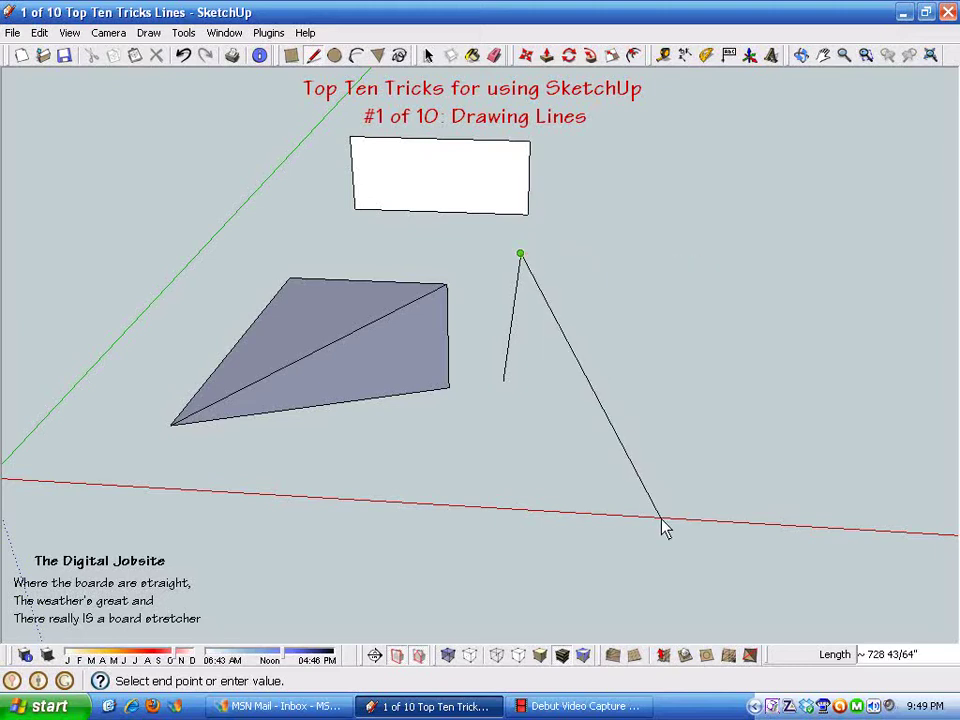
{"action": "left_click", "coordinate": [690, 261]}
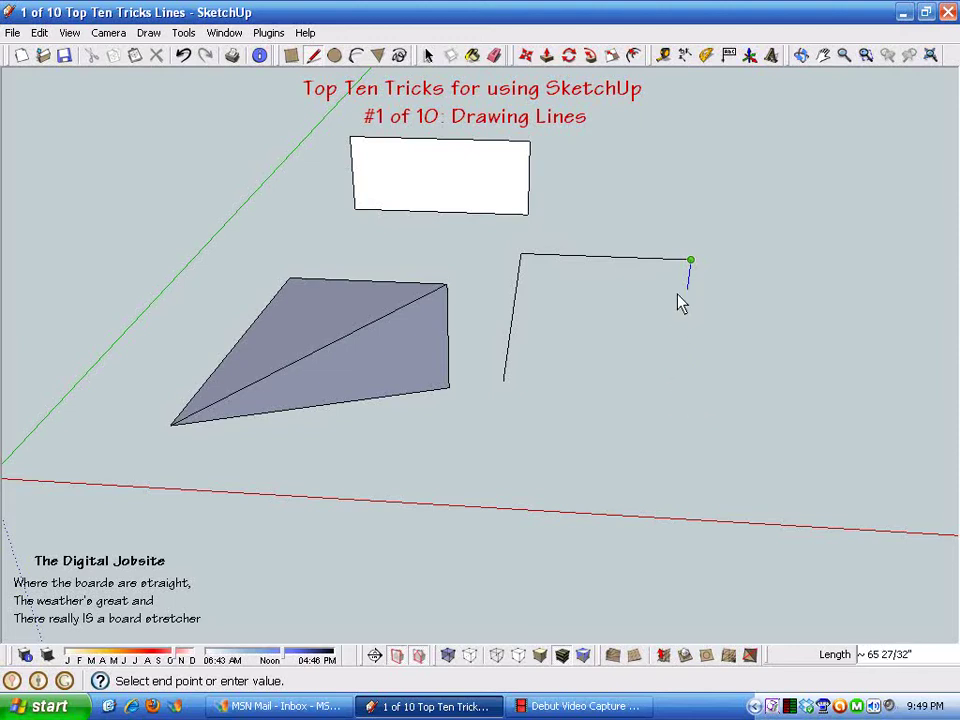
{"action": "middle_click_drag", "start_coordinate": [694, 360], "coordinate": [700, 284]}
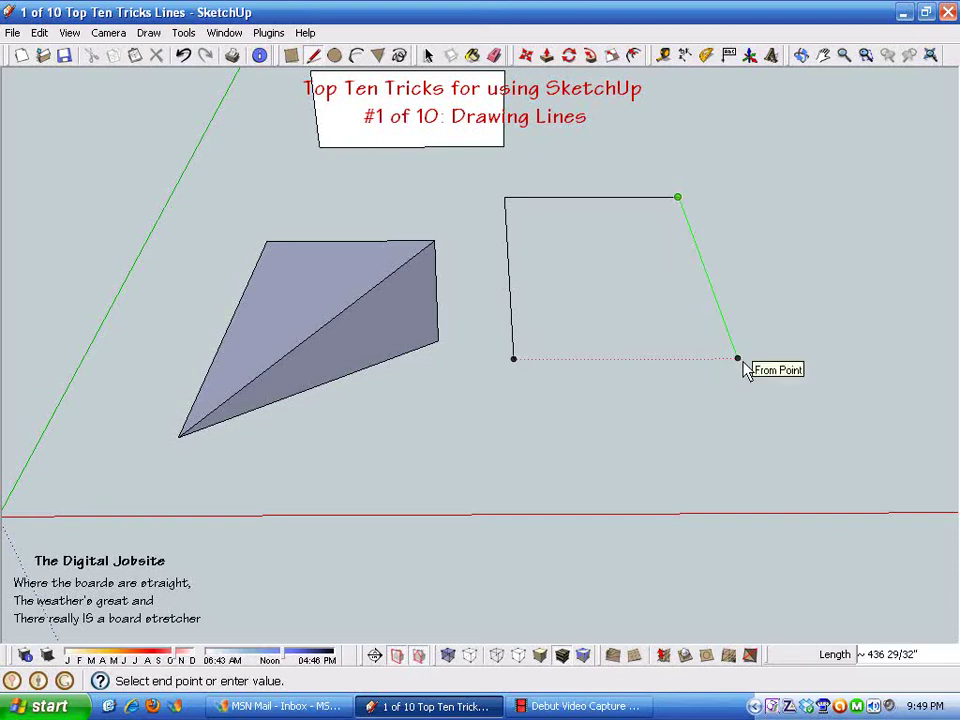
{"action": "left_click", "coordinate": [738, 358]}
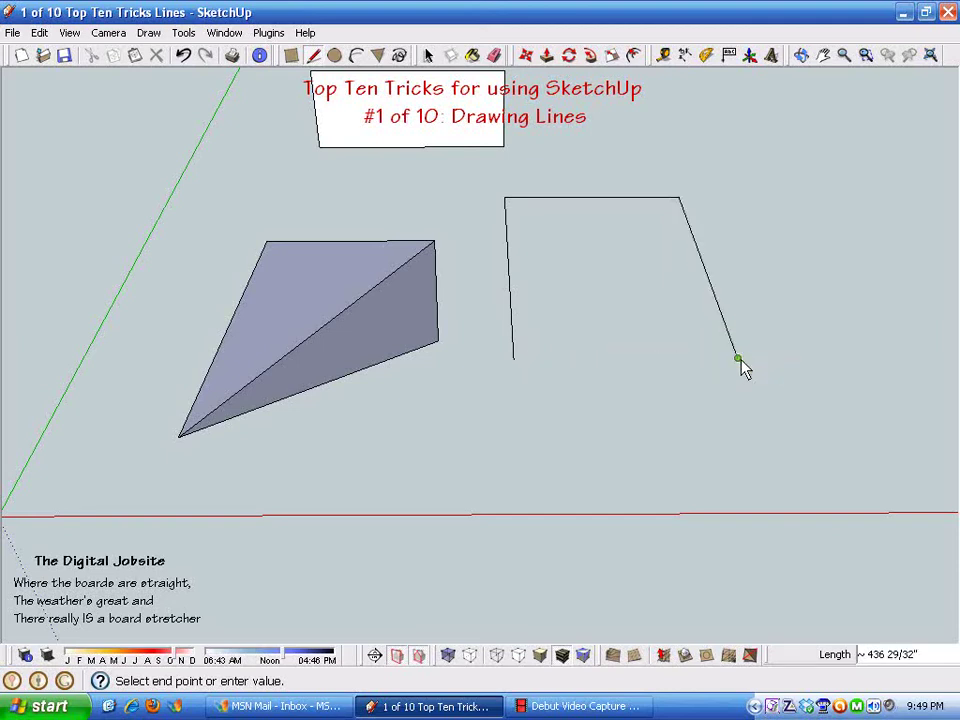
{"action": "left_click", "coordinate": [514, 358]}
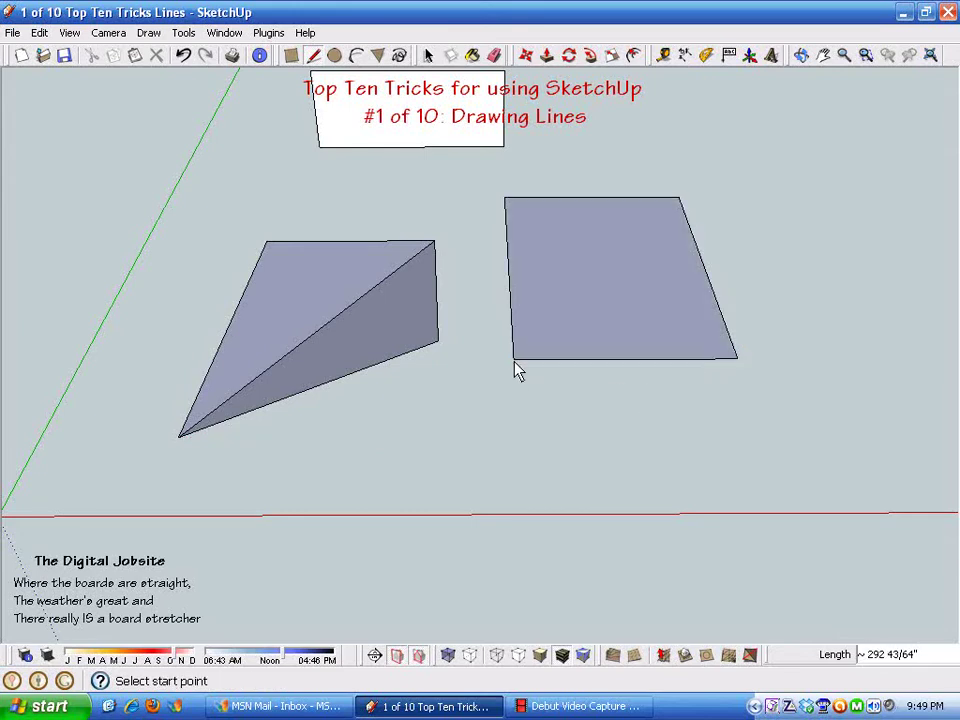
Step: Orbit and zoom the view to frame the space right of the existing faces
{"action": "middle_click_drag", "start_coordinate": [617, 436], "coordinate": [594, 364]}
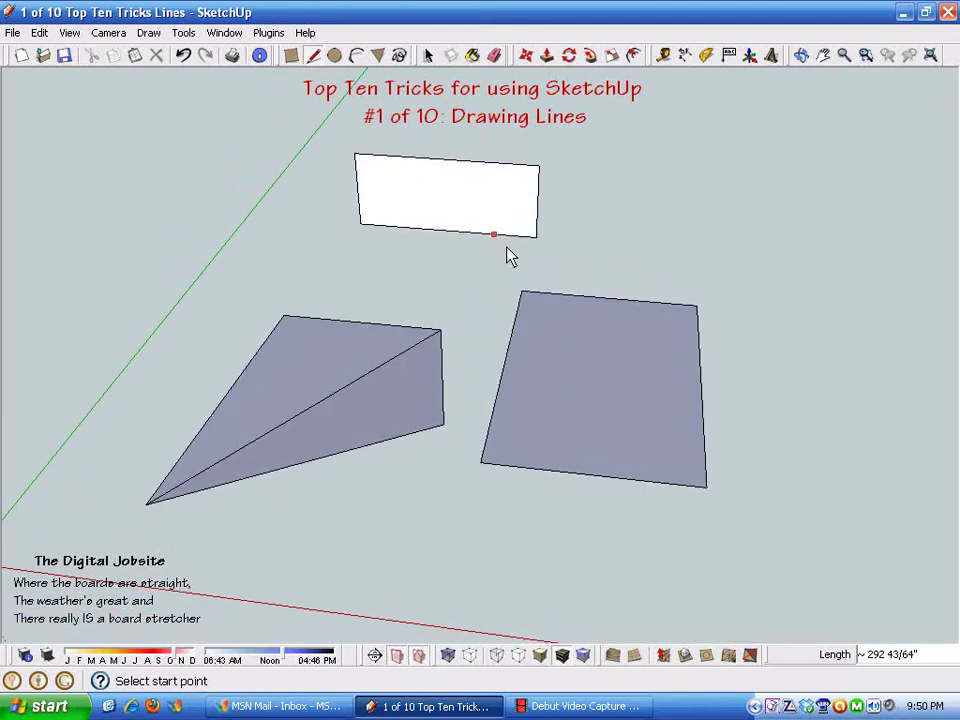
{"action": "scroll", "coordinate": [615, 381], "scroll_direction": "down", "scroll_amount": 2}
{"action": "middle_click_drag", "start_coordinate": [601, 414], "coordinate": [668, 463]}
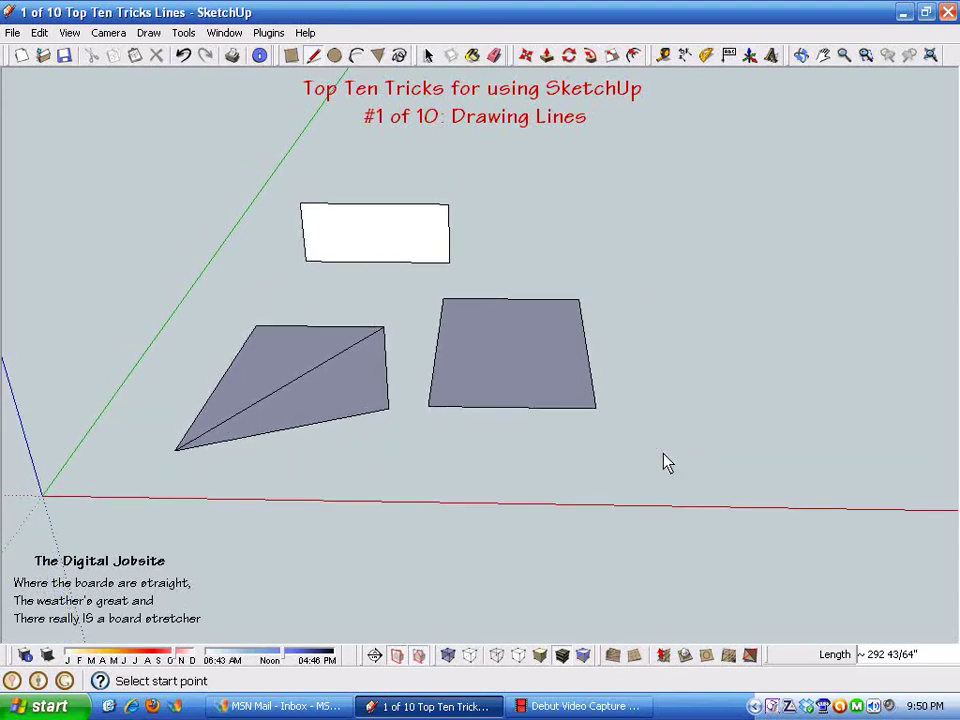
Step: Draw a closed rectangular face at the far right, its first edge vertical, then orbit to view all faces
{"action": "left_click", "coordinate": [660, 449]}
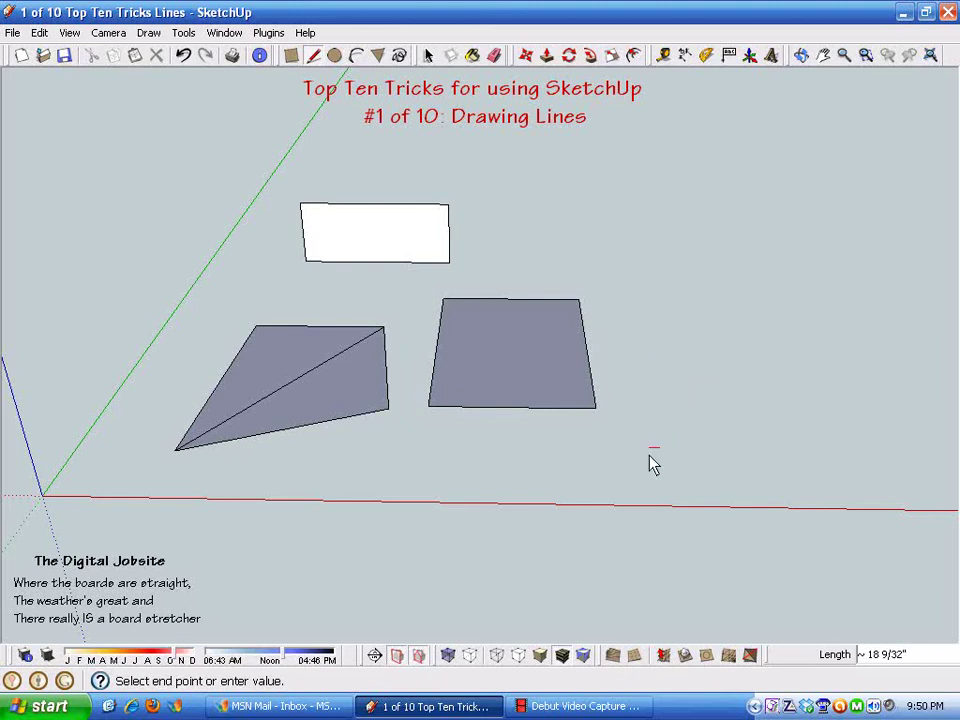
{"action": "mouse_move", "coordinate": [666, 343]}
{"action": "middle_mouse_down"}
{"action": "mouse_move", "coordinate": [634, 328]}
{"action": "mouse_move", "coordinate": [675, 352]}
{"action": "middle_mouse_up"}
{"action": "left_click", "coordinate": [673, 339]}
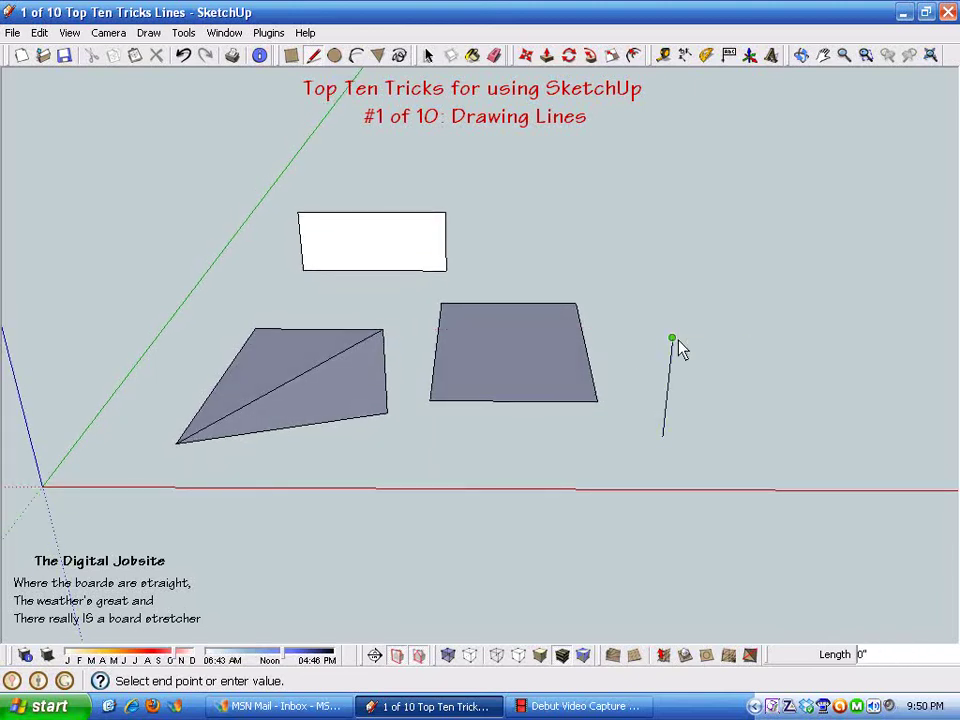
{"action": "left_click", "coordinate": [880, 338]}
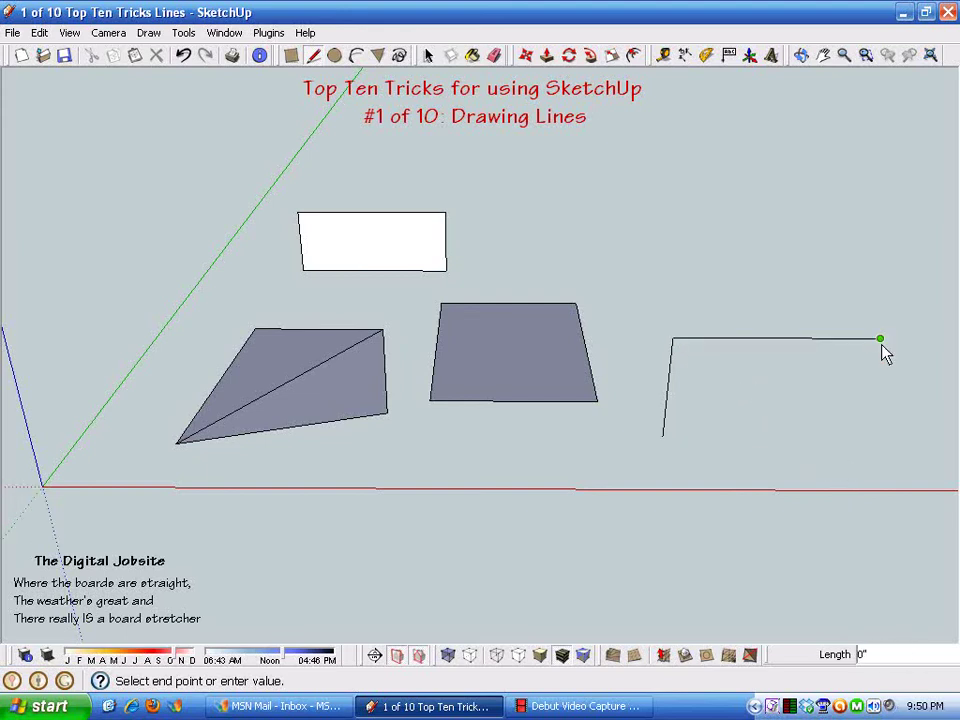
{"action": "left_click", "coordinate": [861, 436]}
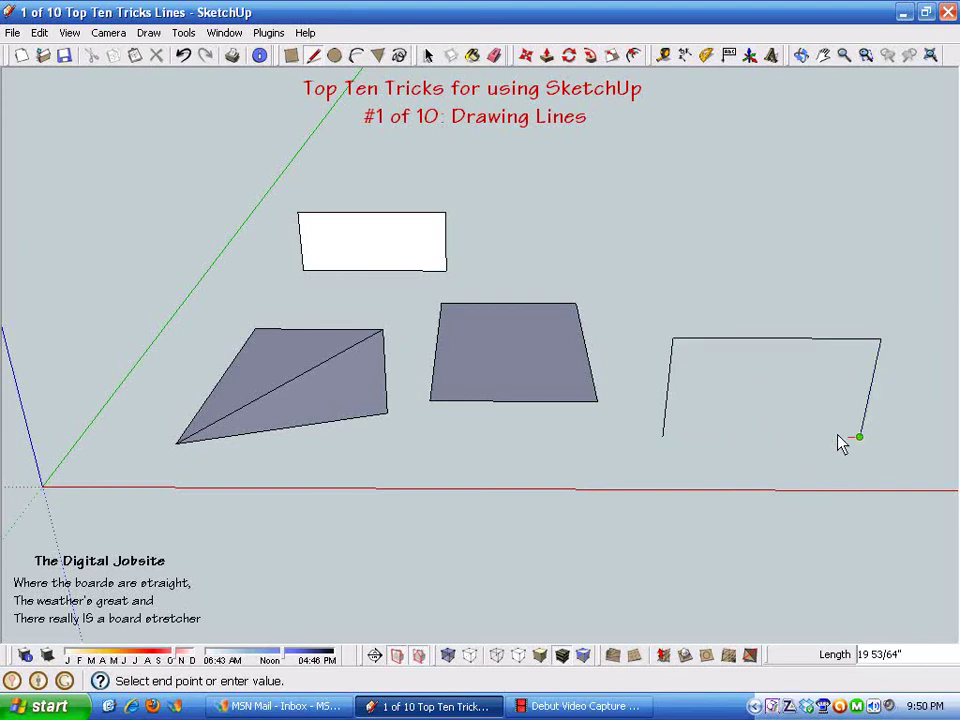
{"action": "left_click", "coordinate": [662, 441]}
{"action": "middle_click_drag", "start_coordinate": [718, 452], "coordinate": [510, 395]}
{"action": "middle_click_drag", "start_coordinate": [343, 386], "coordinate": [172, 288]}
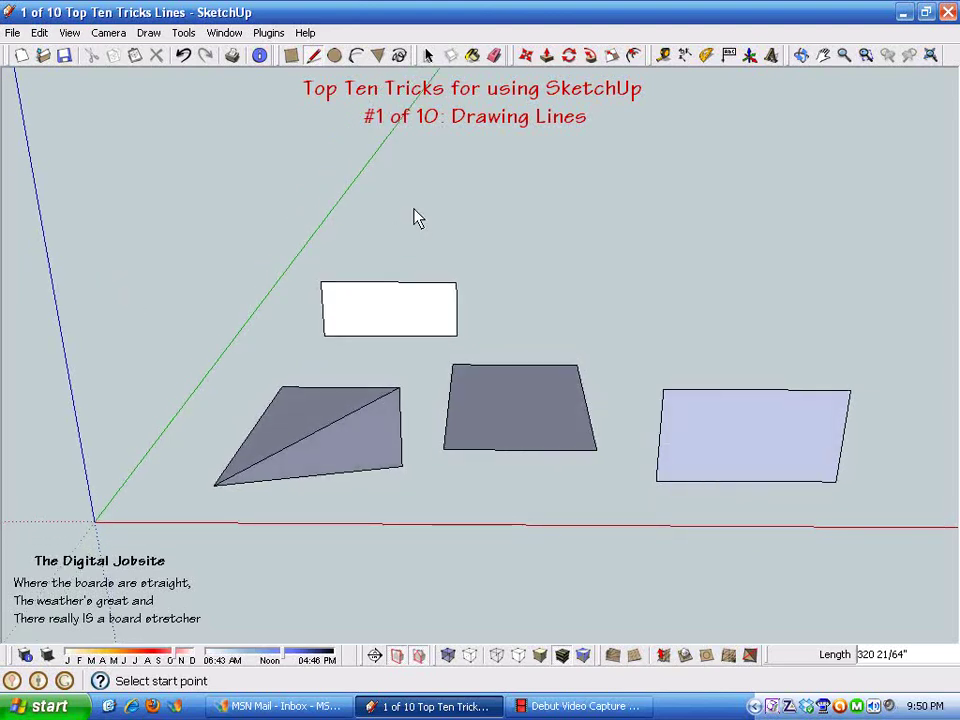